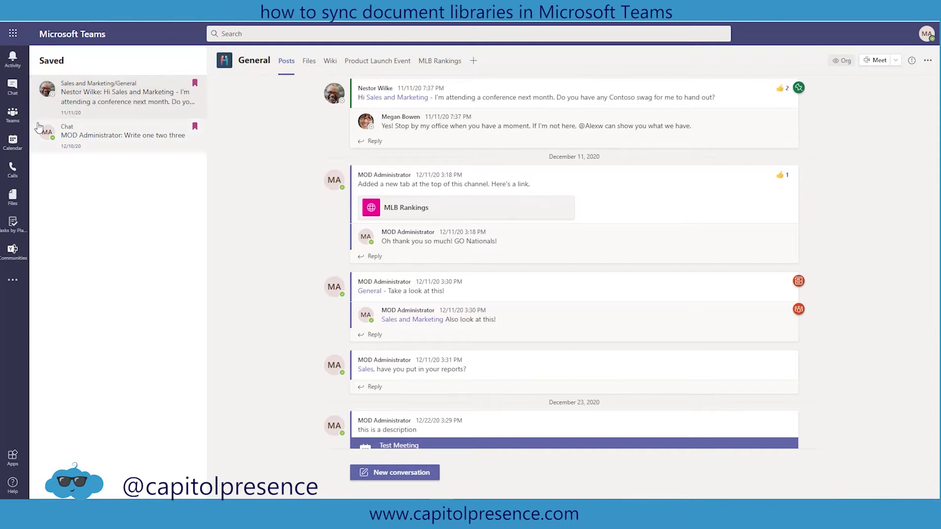
- Open the files of the U.S. Sales team's General channel
left_click(17, 118)
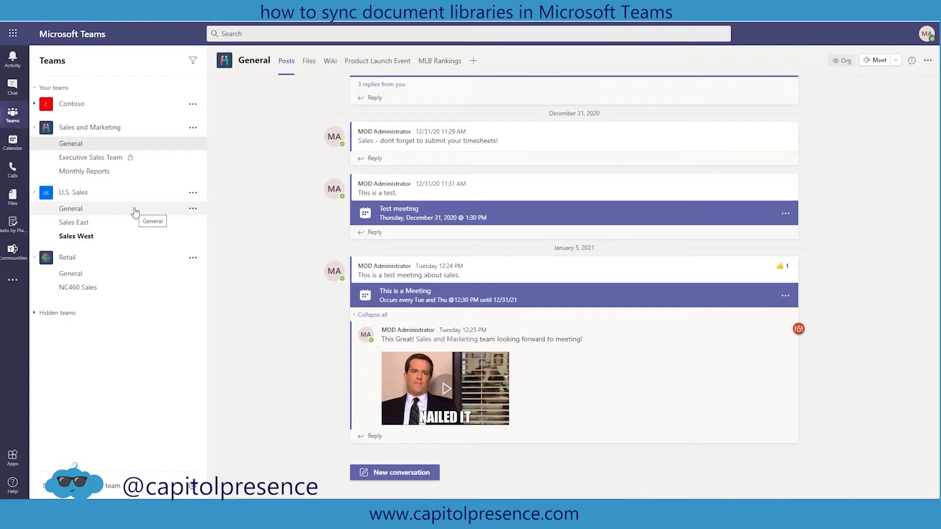
left_click(80, 213)
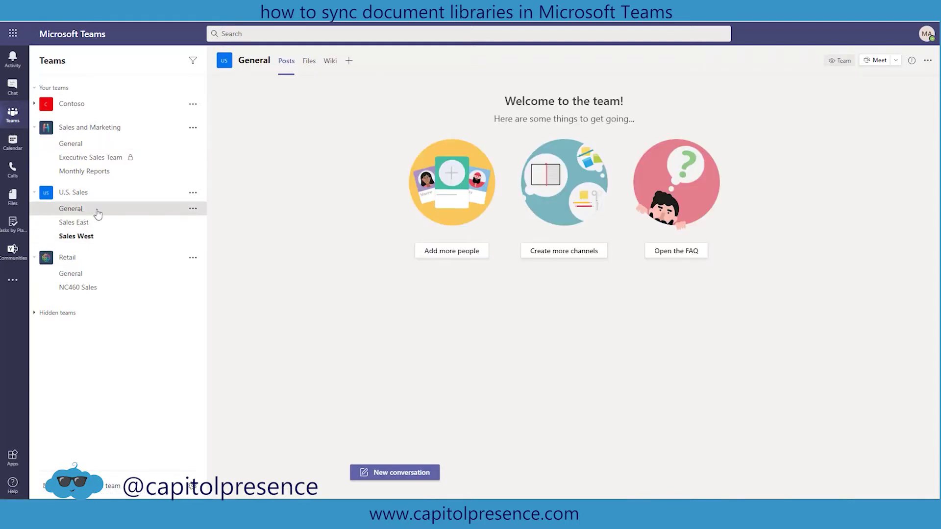
left_click(310, 61)
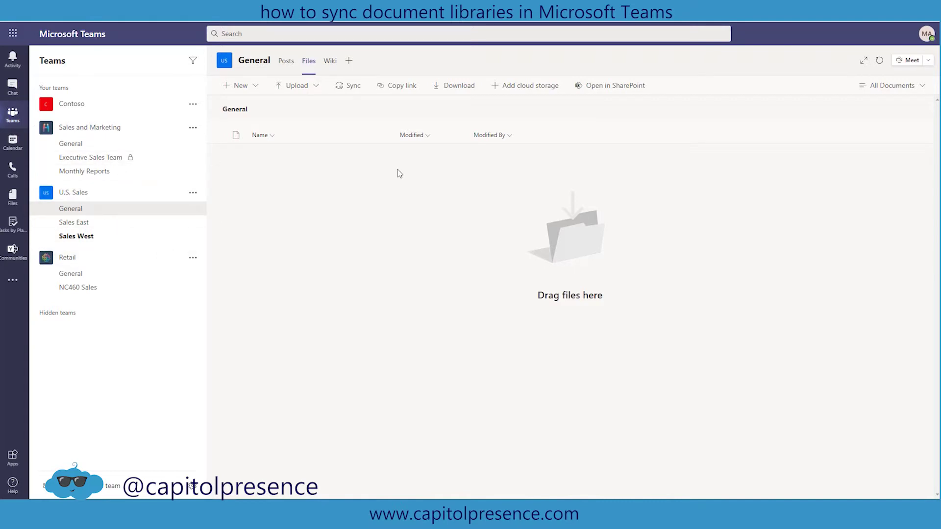
left_click(523, 89)
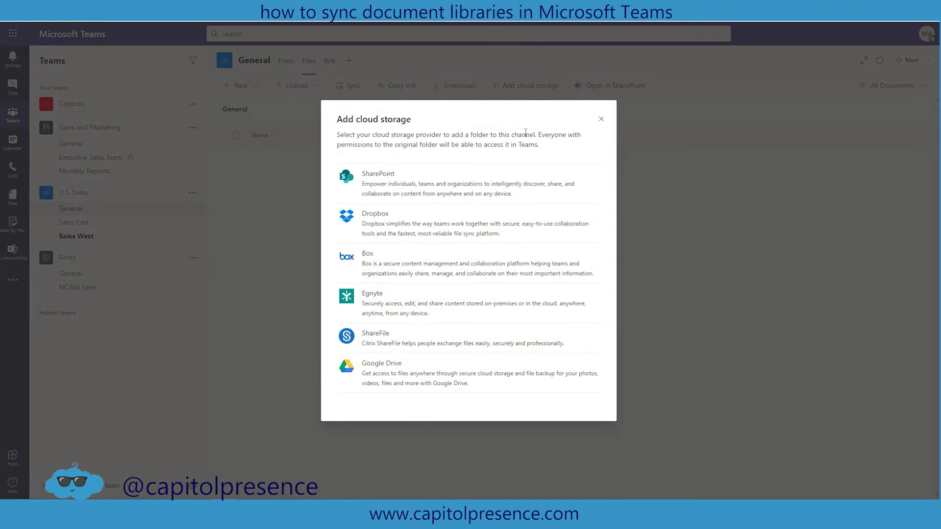
left_click(457, 181)
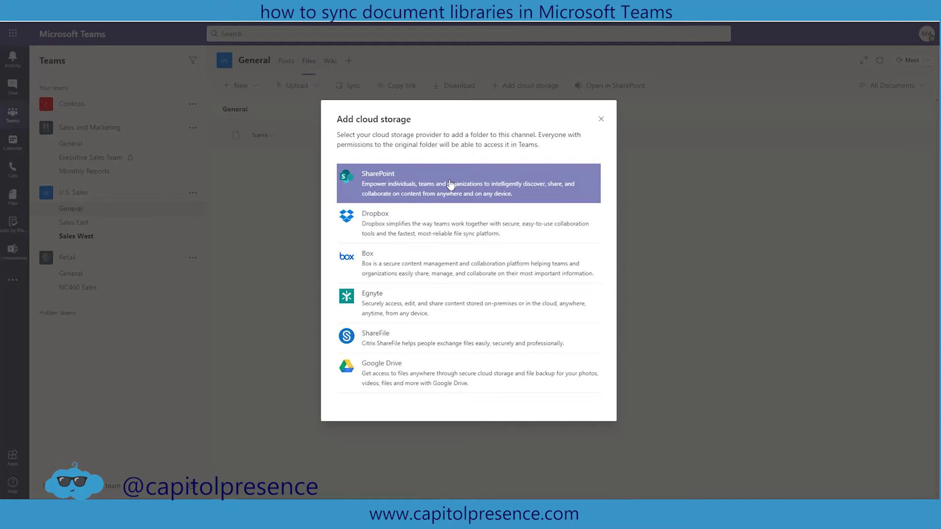
left_click(450, 185)
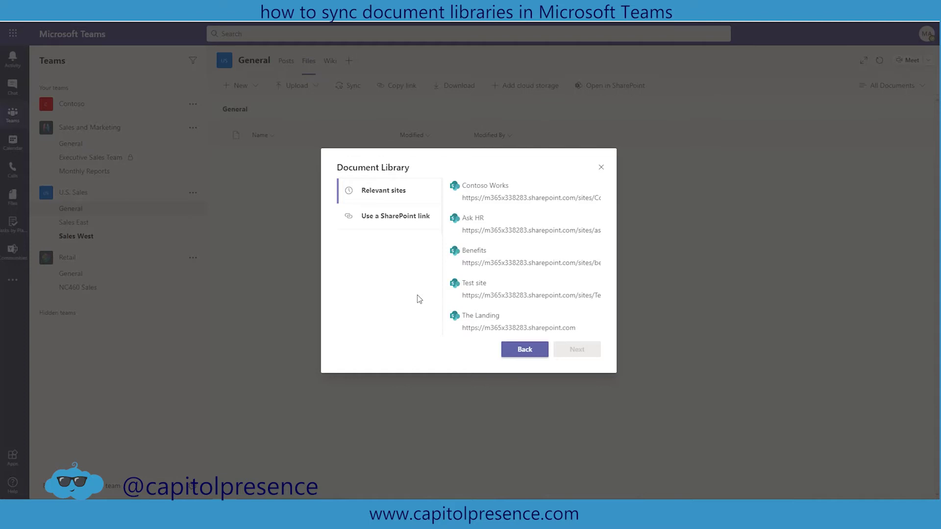
left_click(396, 223)
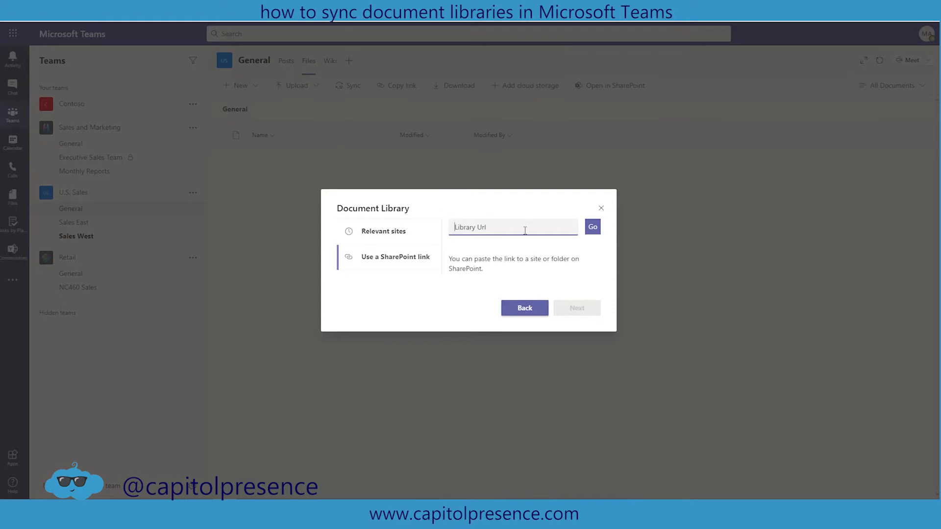
left_click(382, 231)
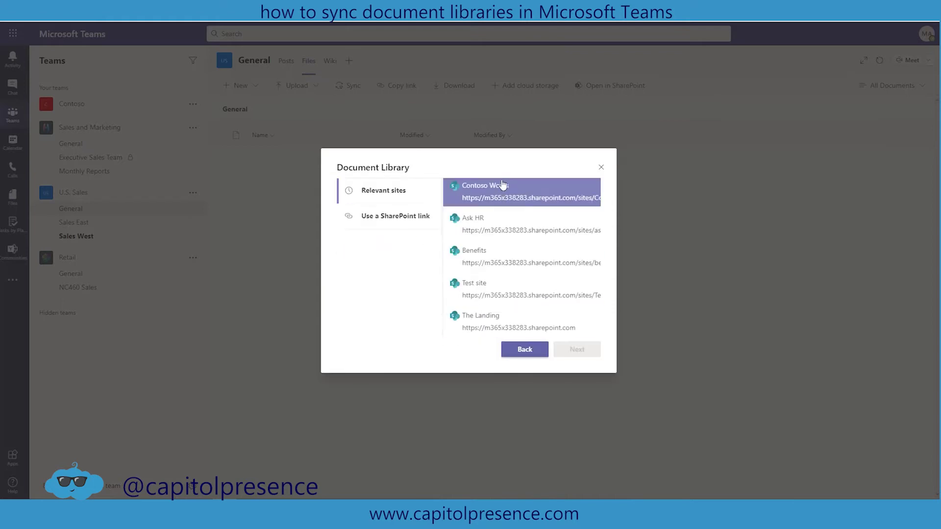
left_click(502, 295)
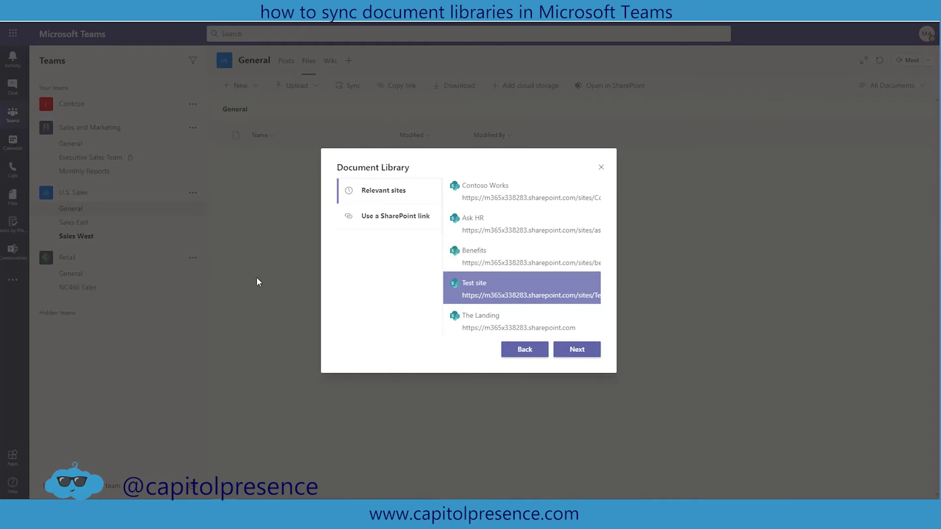
left_click(522, 349)
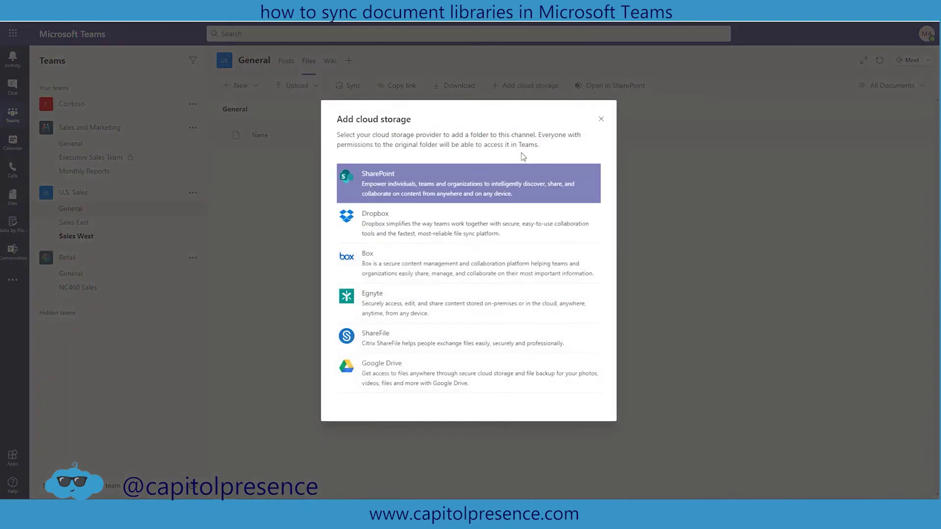
left_click(601, 119)
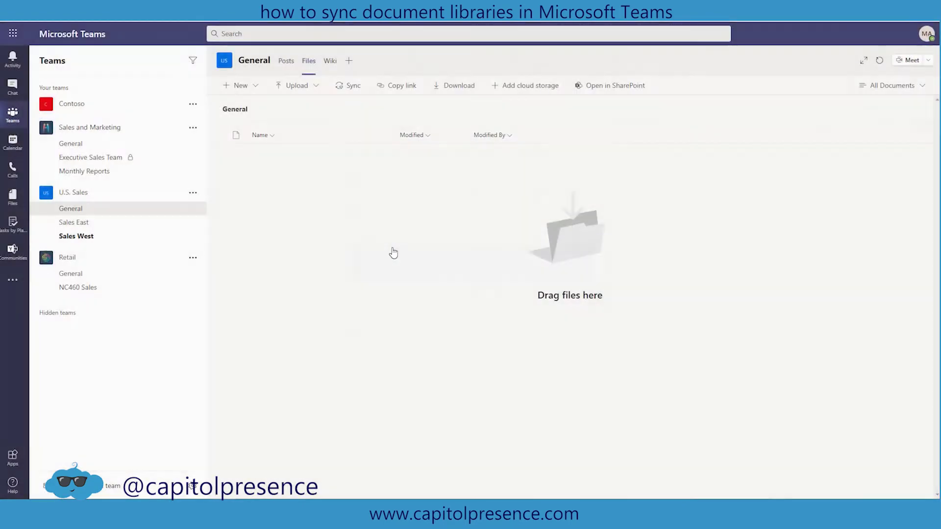
- Open the files of the Sales and Marketing team's General channel
left_click(77, 143)
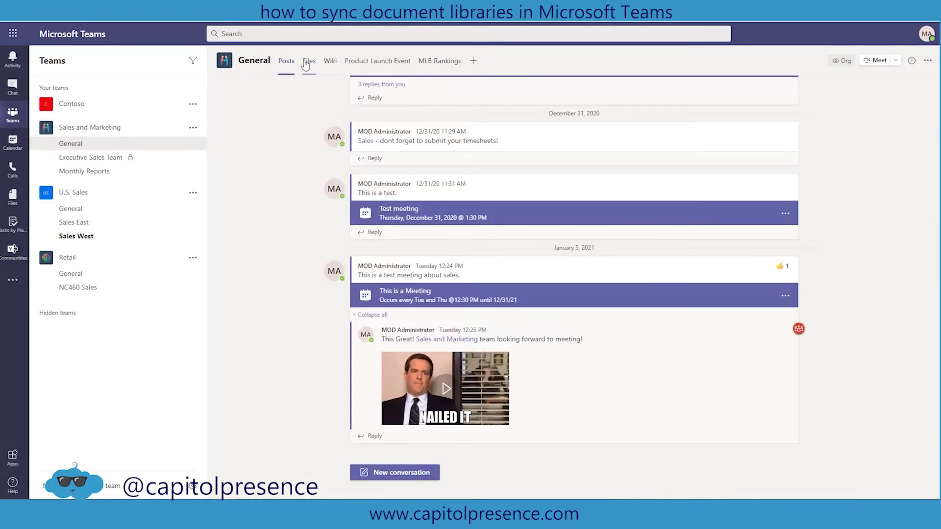
left_click(306, 63)
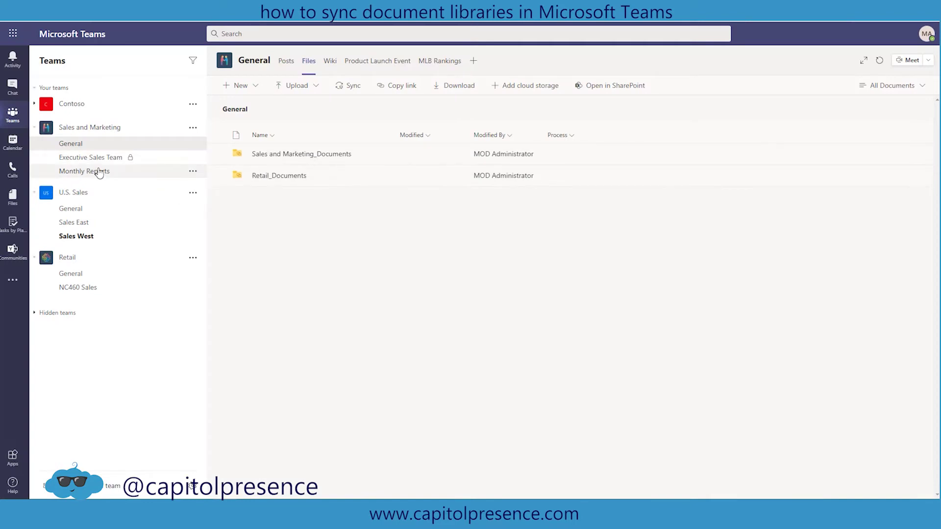
- In the U.S. Sales General channel's files, start adding SharePoint cloud storage and look up the pasted Sales and Marketing Shared Documents link
left_click(82, 210)
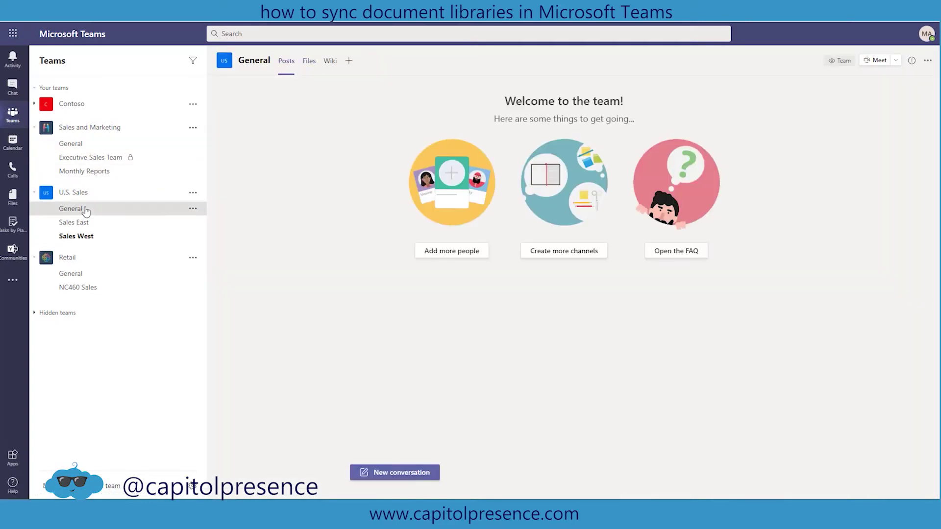
left_click(308, 62)
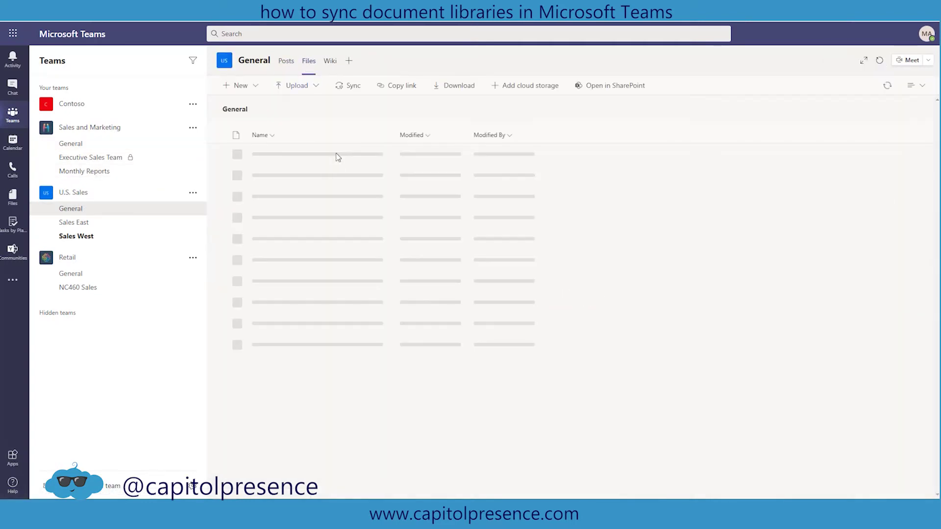
left_click(533, 87)
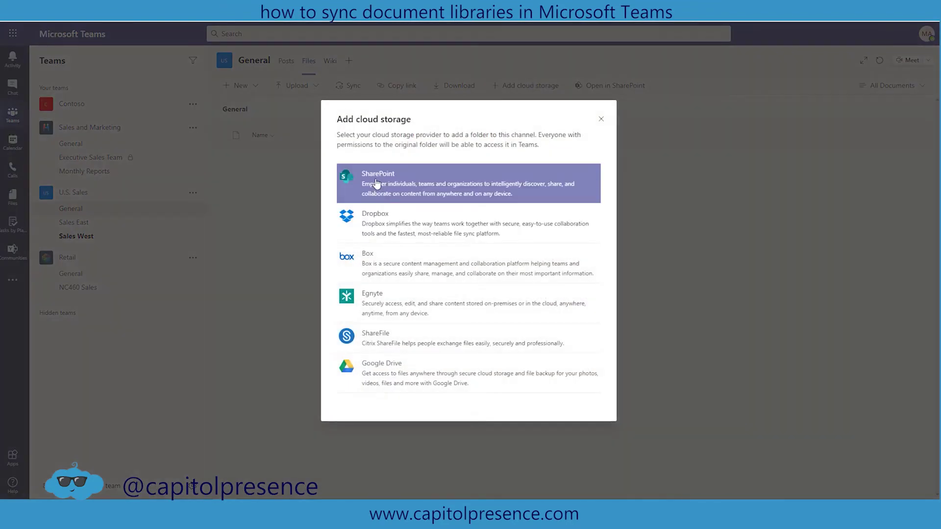
left_click(377, 185)
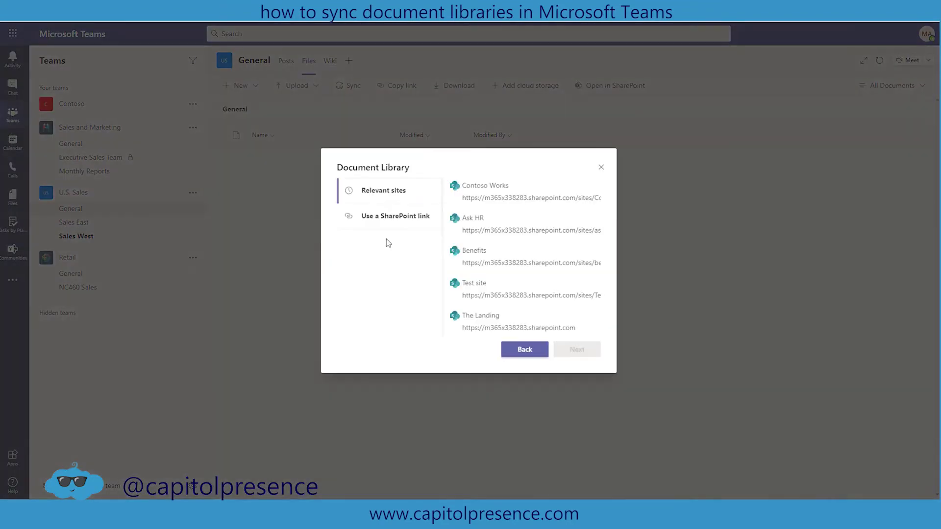
left_click(387, 224)
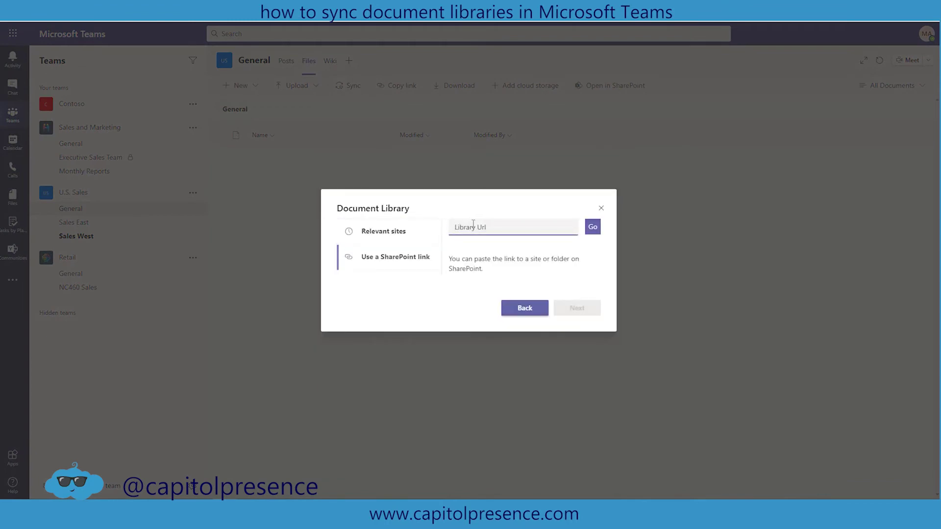
key("ctrl+v")
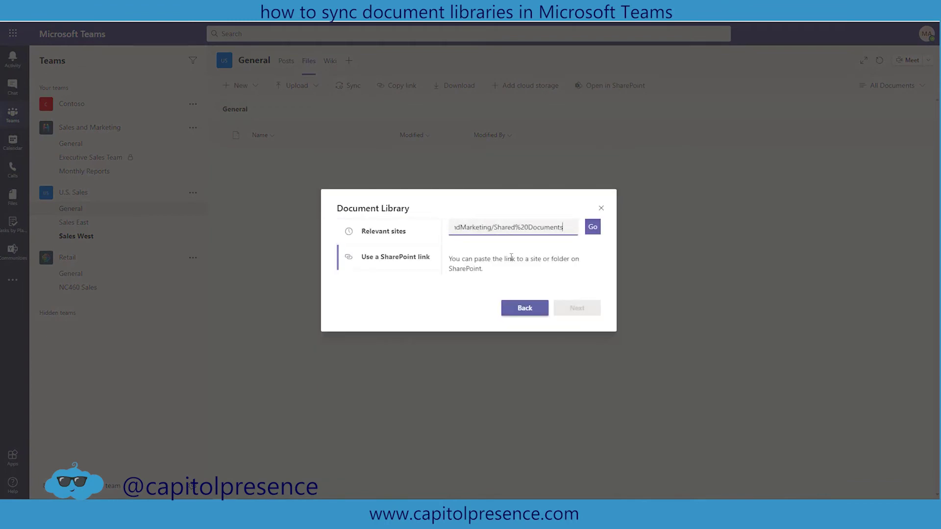
left_click(549, 290)
left_click(590, 232)
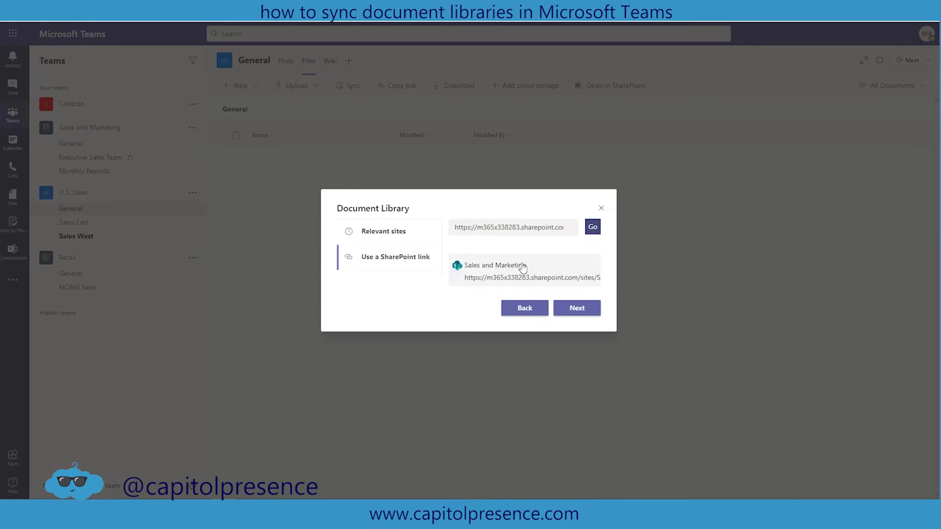
- Add the Sales and Marketing site's Documents library as a folder, view its contents, and return to the General folder
left_click(564, 283)
left_click(579, 312)
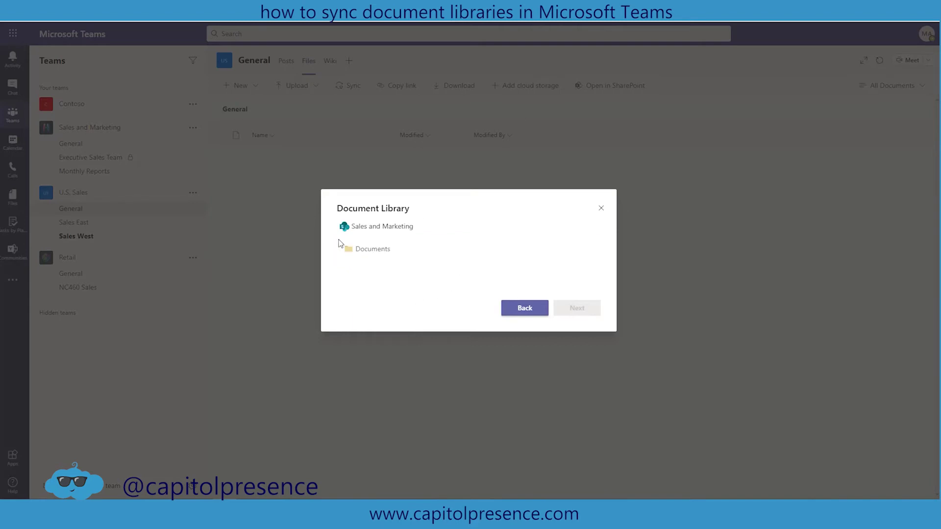
left_click(405, 262)
left_click(374, 250)
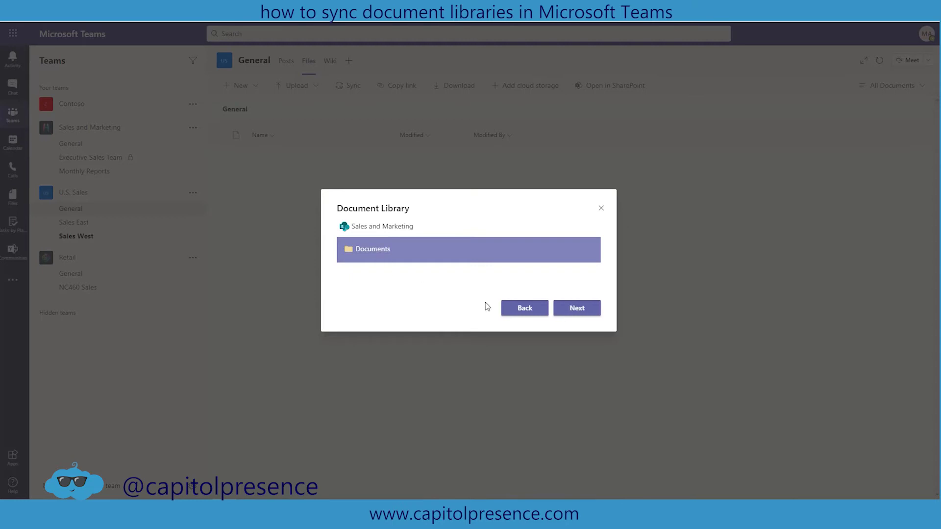
left_click(587, 312)
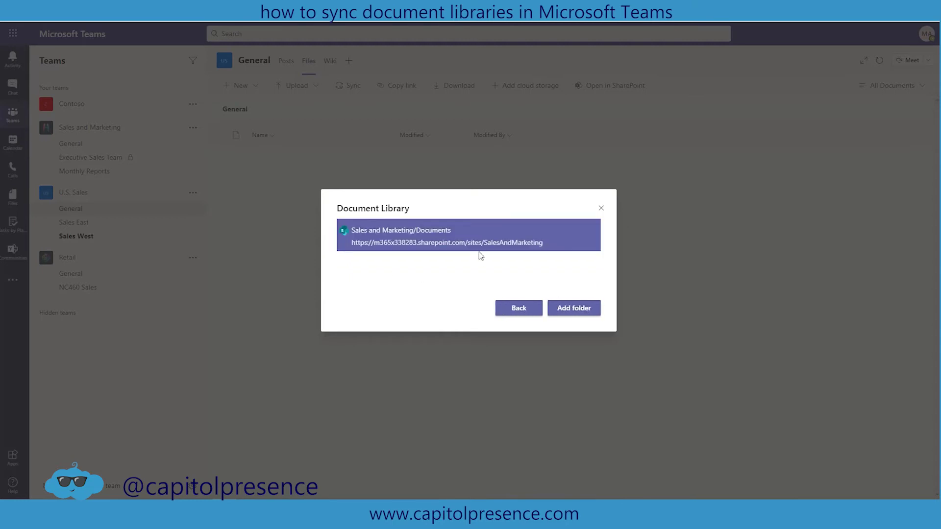
left_click(574, 314)
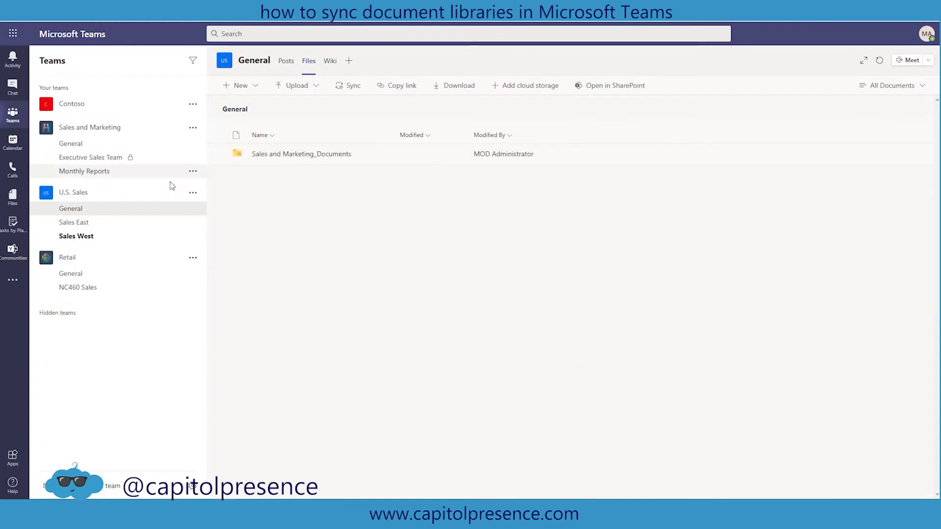
left_click(304, 155)
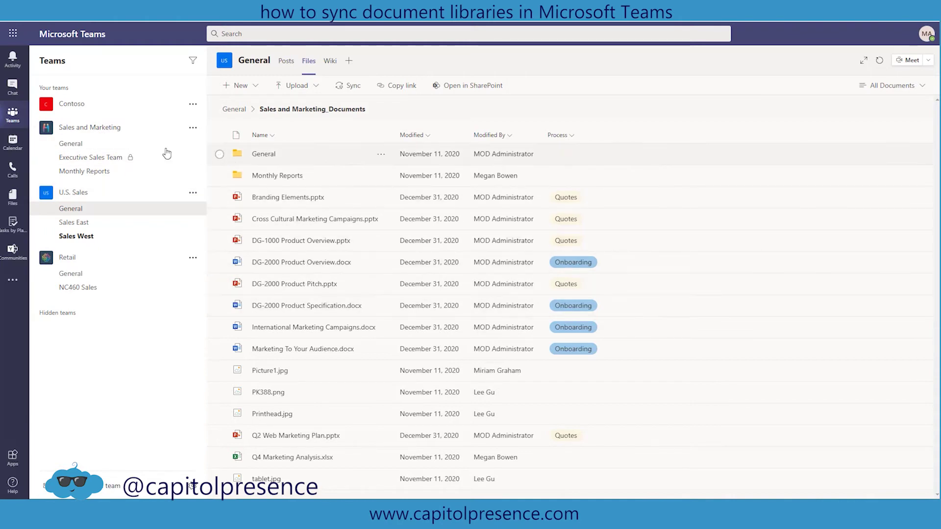
left_click(234, 108)
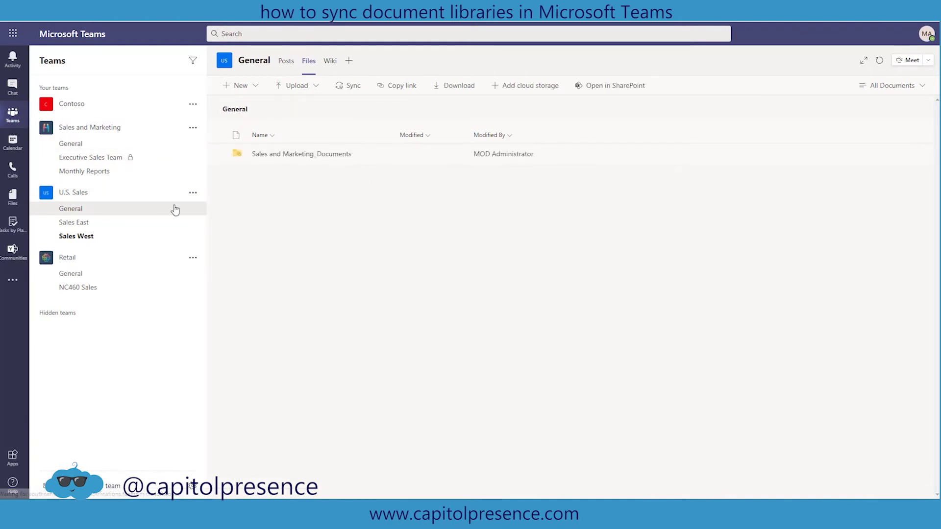
- Open the Retail team's General channel files in SharePoint
left_click(85, 275)
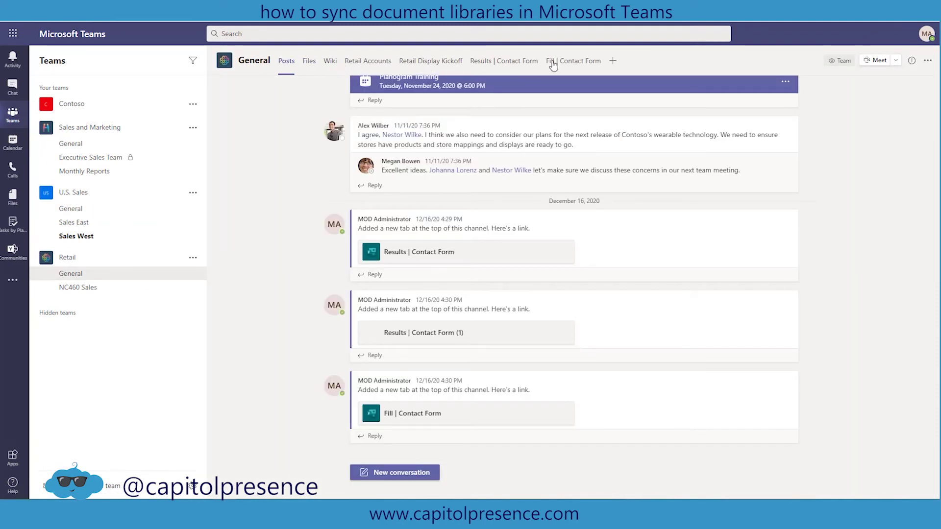
left_click(309, 63)
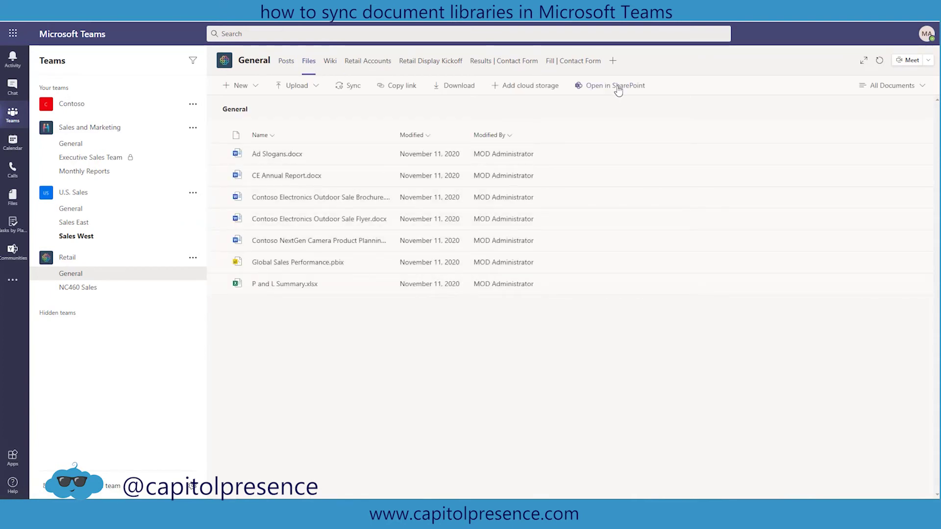
left_click(616, 86)
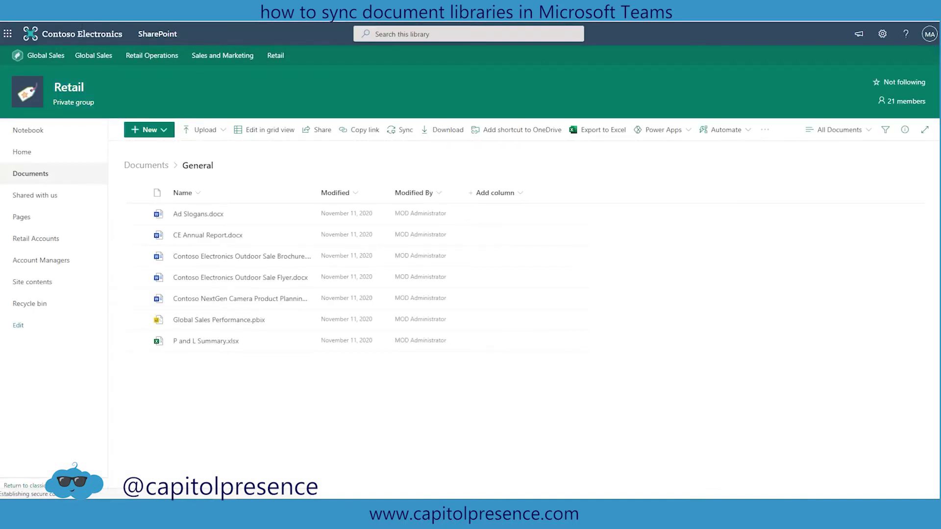
- Return to Teams and, in the U.S. Sales General channel's files, look up the pasted Retail Shared Documents link as SharePoint cloud storage
key("alt+Tab")
left_click(92, 211)
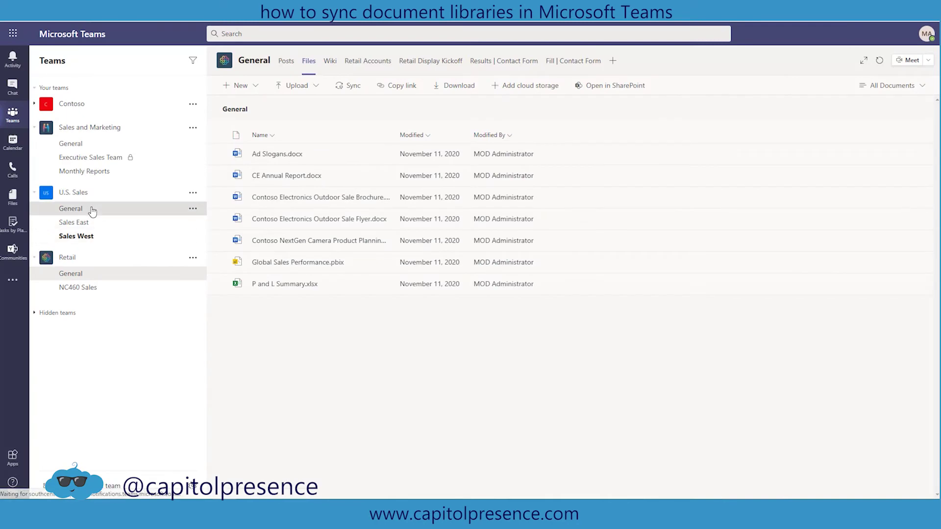
left_click(310, 62)
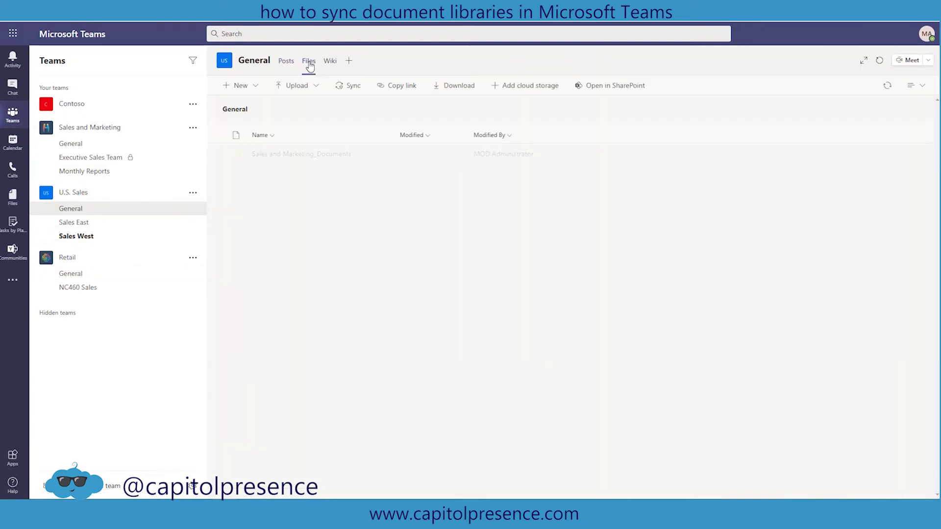
left_click(523, 86)
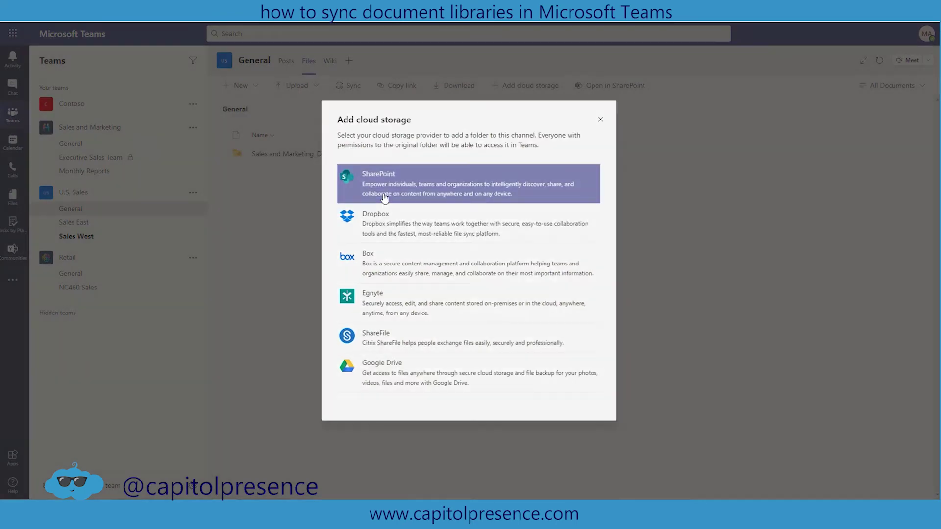
left_click(385, 197)
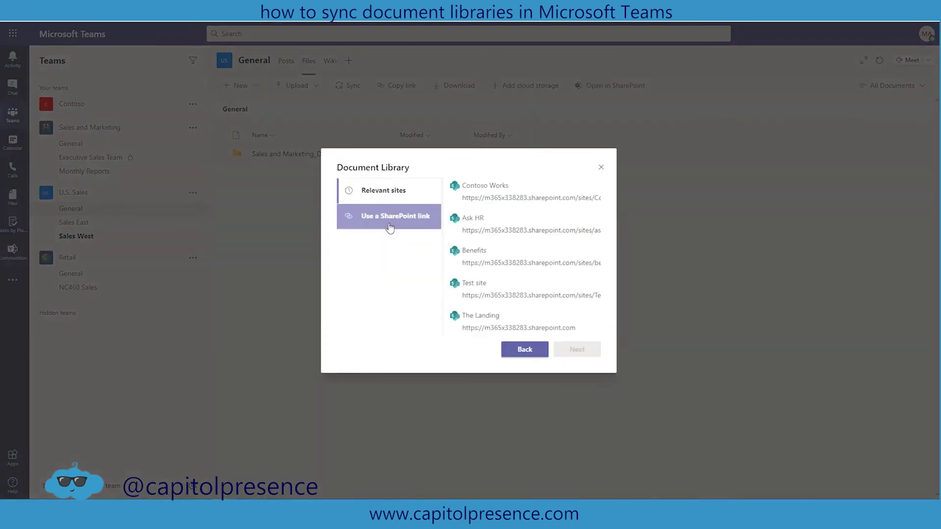
left_click(390, 223)
key("ctrl+v")
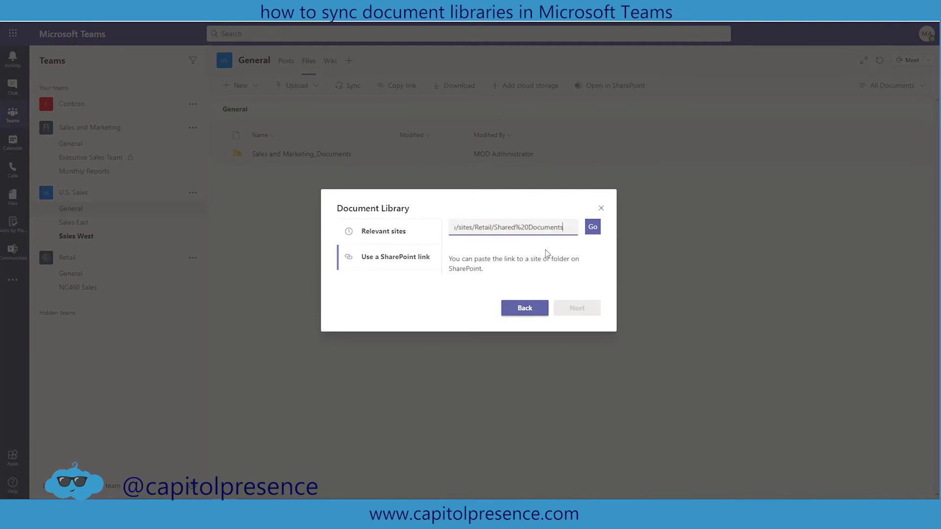
left_click(592, 230)
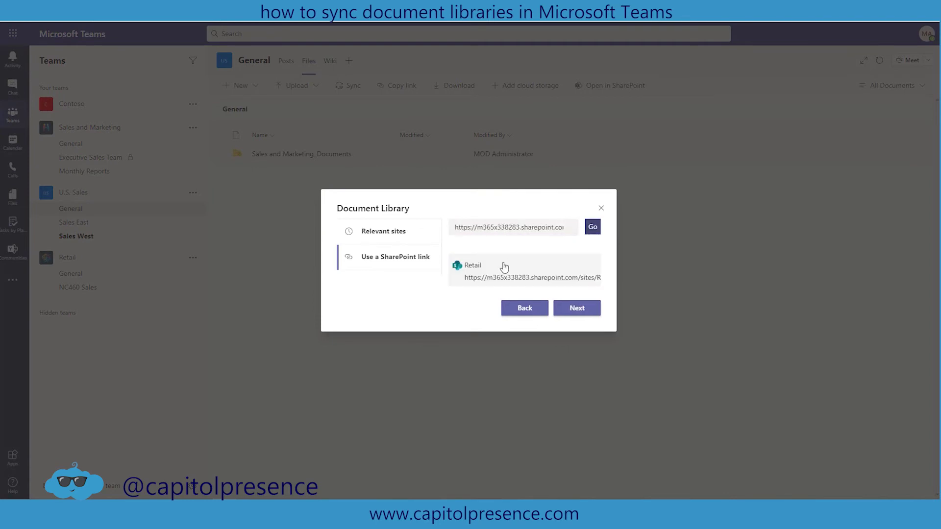
- Add the Retail site's Documents library as a cloud storage folder in the U.S. Sales General channel
left_click(577, 284)
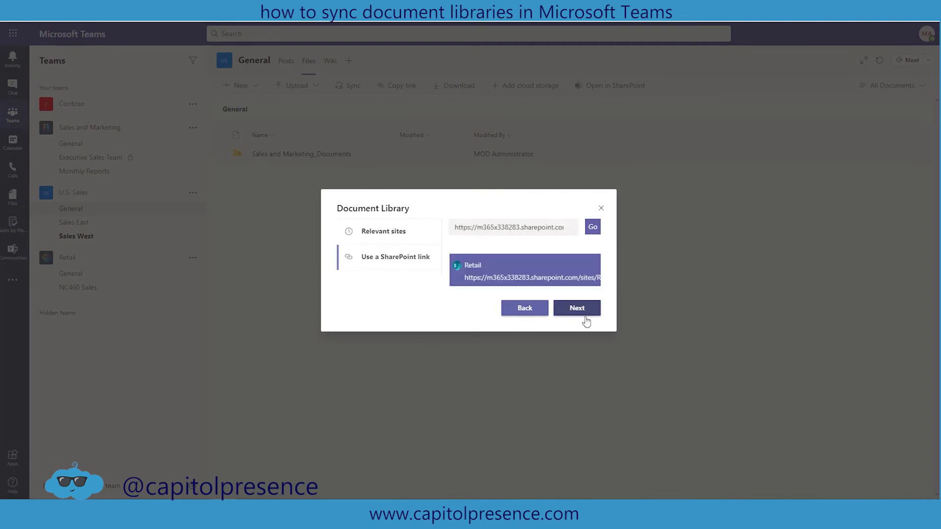
left_click(578, 309)
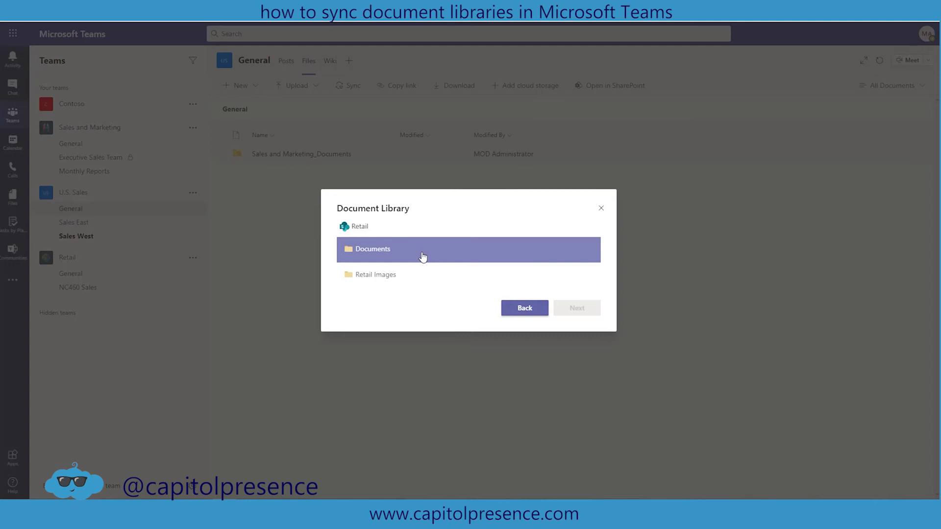
left_click(423, 257)
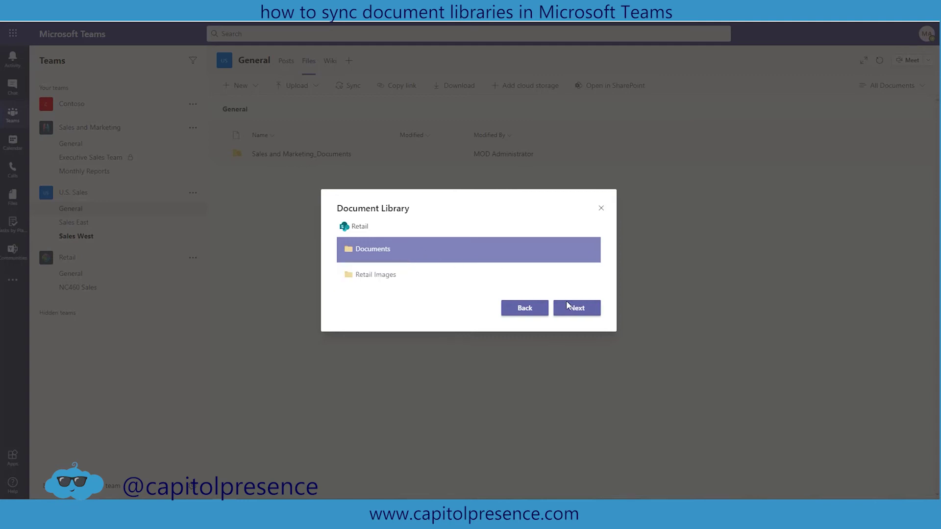
left_click(577, 309)
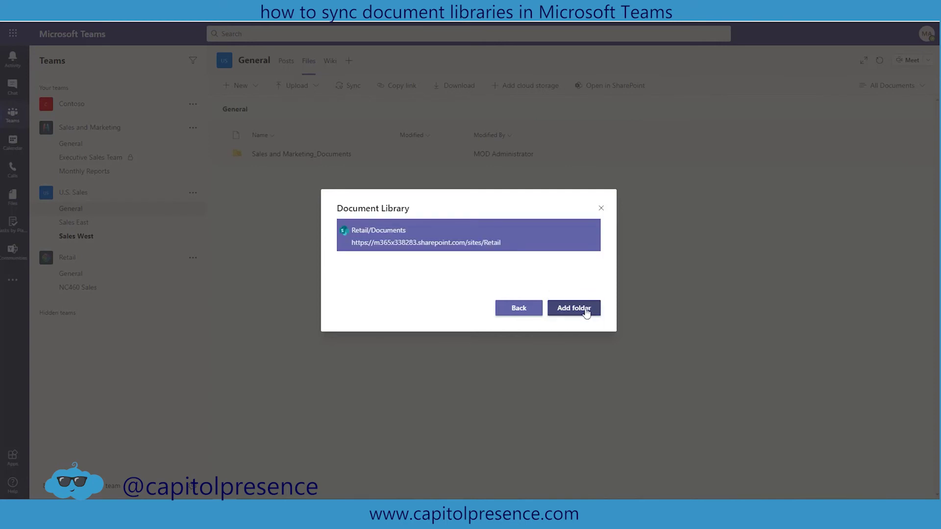
left_click(587, 312)
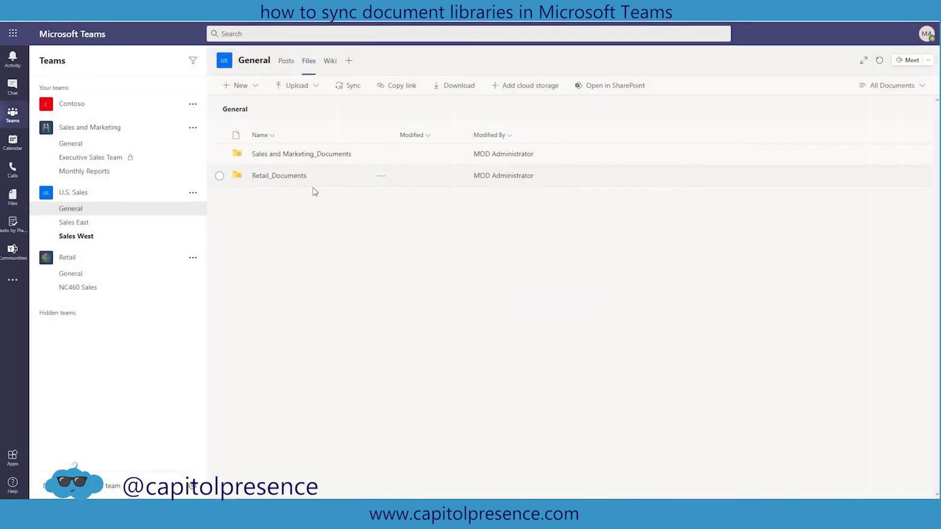
- Start adding another SharePoint cloud storage folder to the General channel and look up the pasted Retail site link
left_click(620, 88)
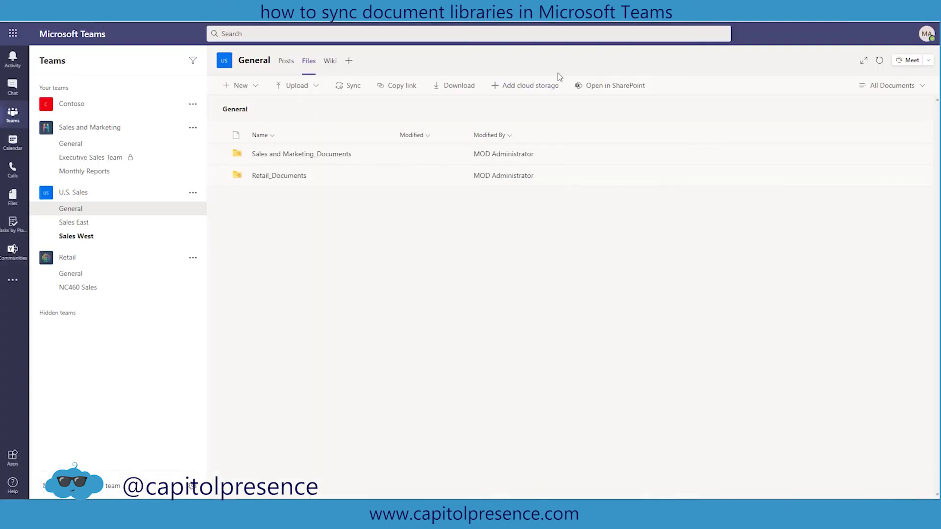
left_click(537, 87)
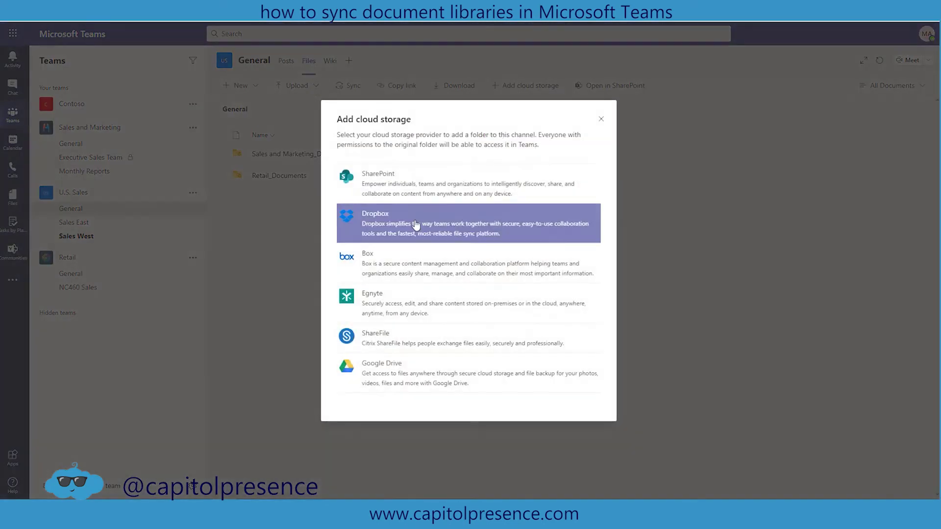
left_click(417, 189)
left_click(389, 192)
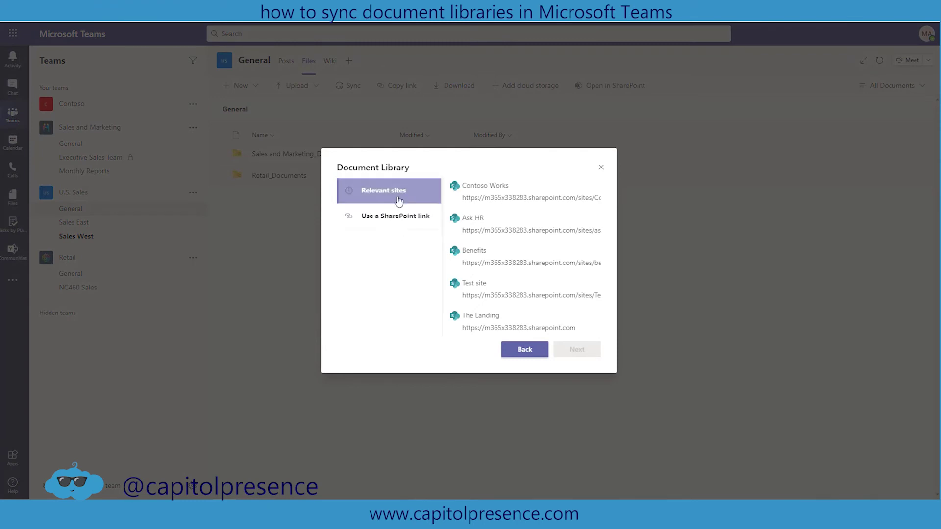
left_click(387, 217)
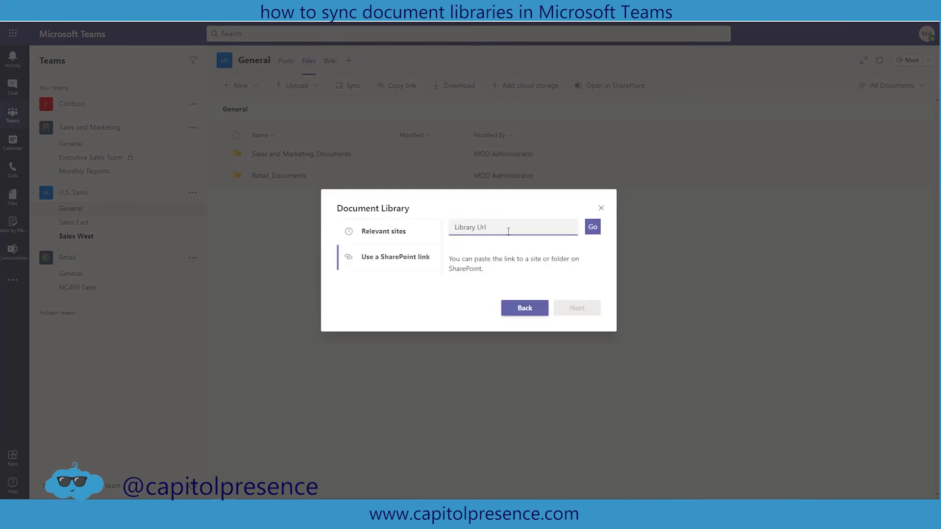
key("ctrl+v")
left_click(593, 226)
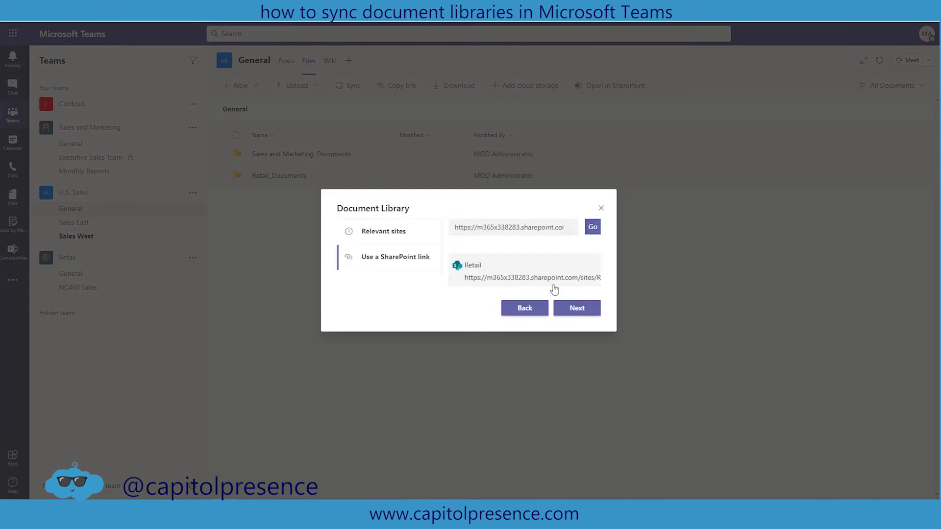
- Choose the Retail site and add its Retail Images library as a folder in the General channel
left_click(555, 290)
left_click(577, 312)
left_click(397, 281)
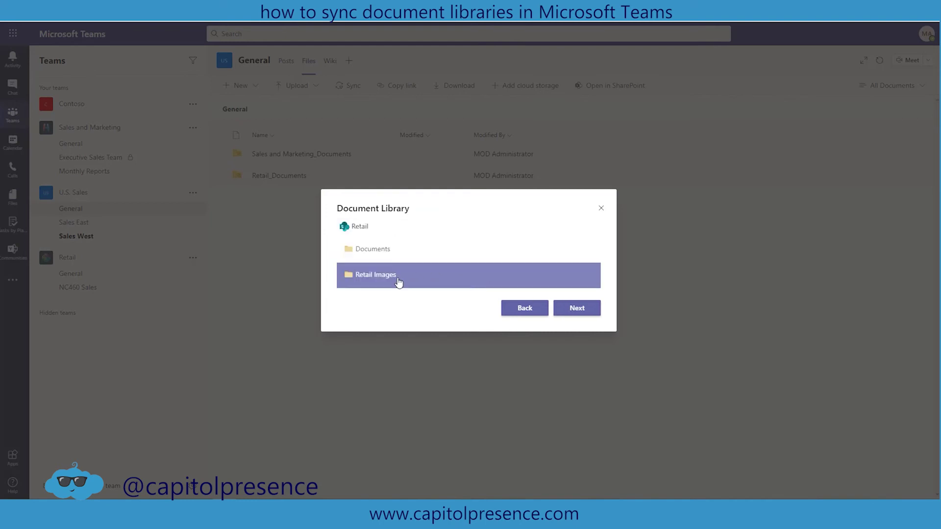
left_click(579, 311)
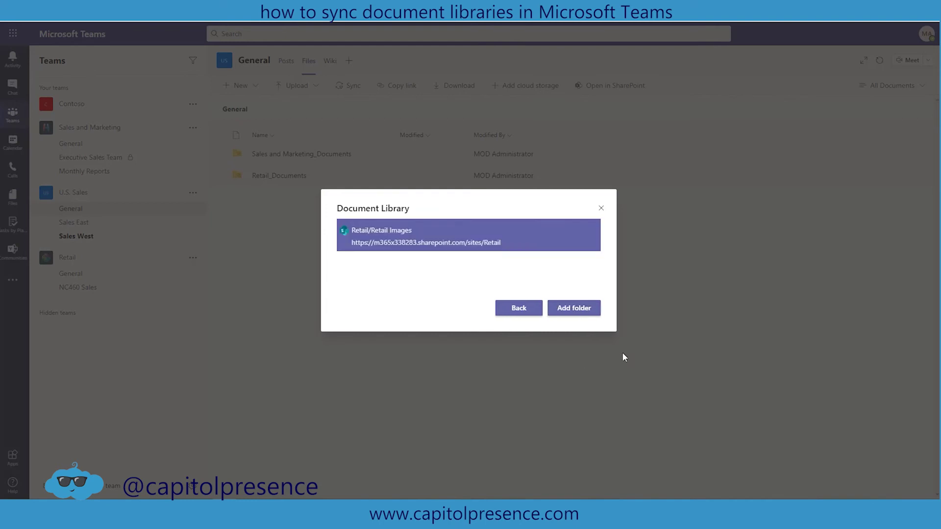
left_click(590, 312)
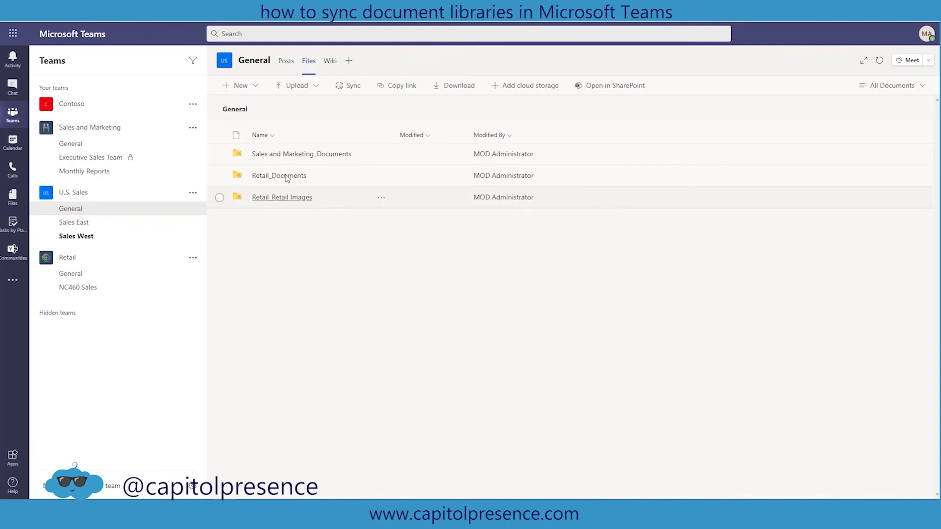
- View the Sales and Marketing_Documents, Retail_Documents and Retail_Retail Images folders in turn, ending back in the General folder
left_click(304, 156)
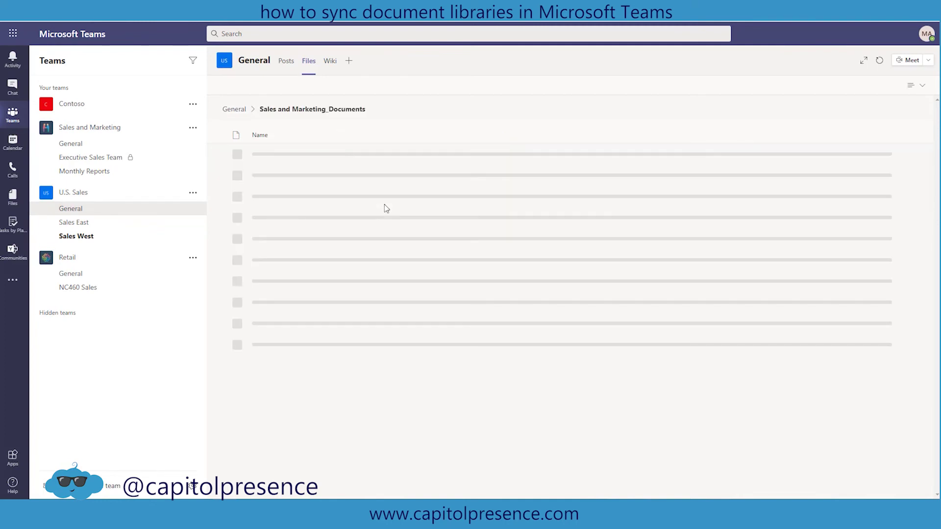
left_click(238, 110)
left_click(271, 178)
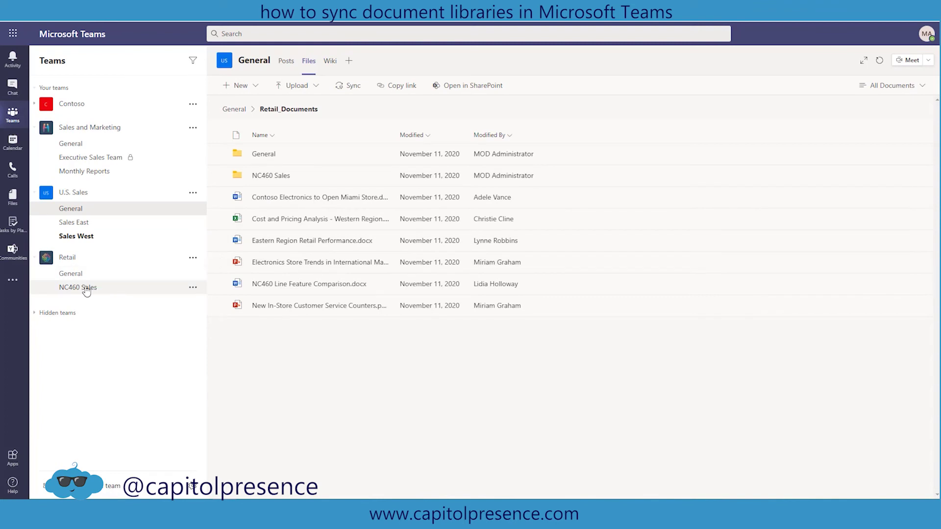
left_click(234, 109)
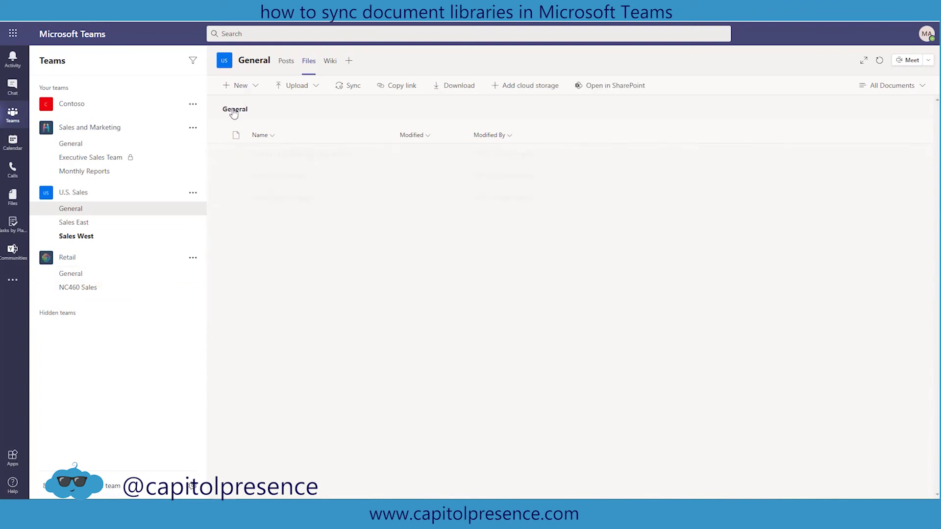
left_click(280, 198)
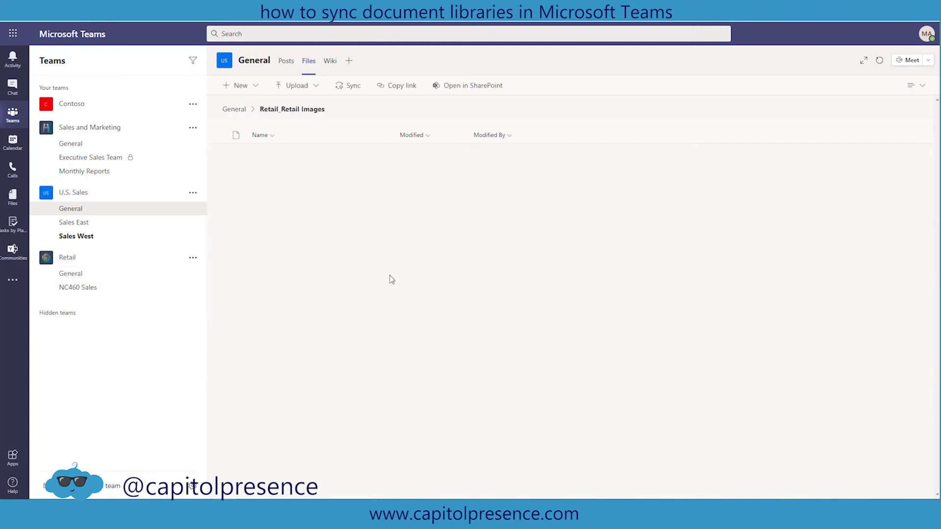
left_click(233, 109)
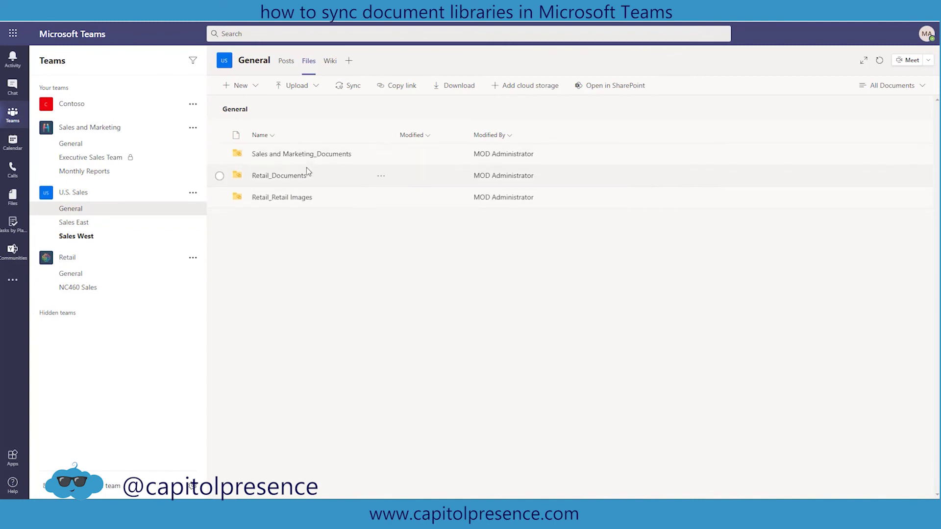
- Examine the General and Monthly Reports subfolders inside Sales and Marketing_Documents, then return to the channel's General folder
left_click(309, 154)
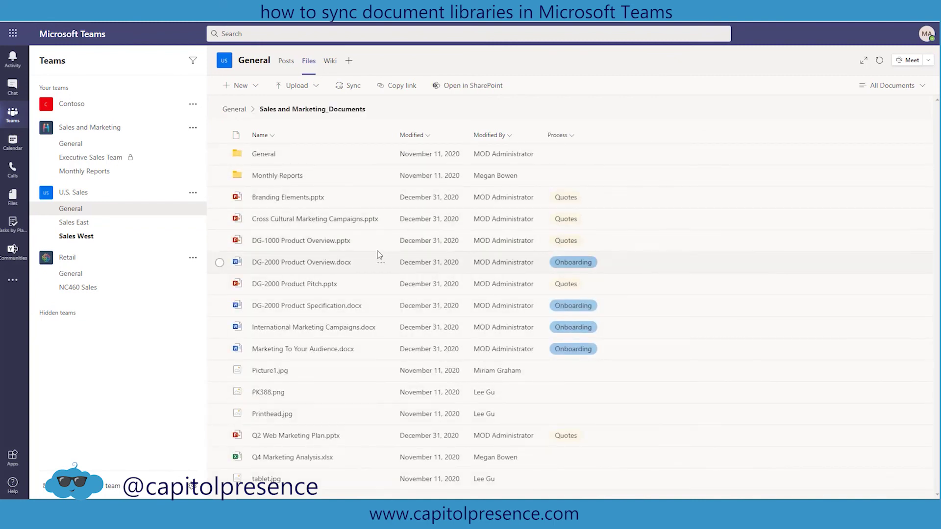
left_click(263, 155)
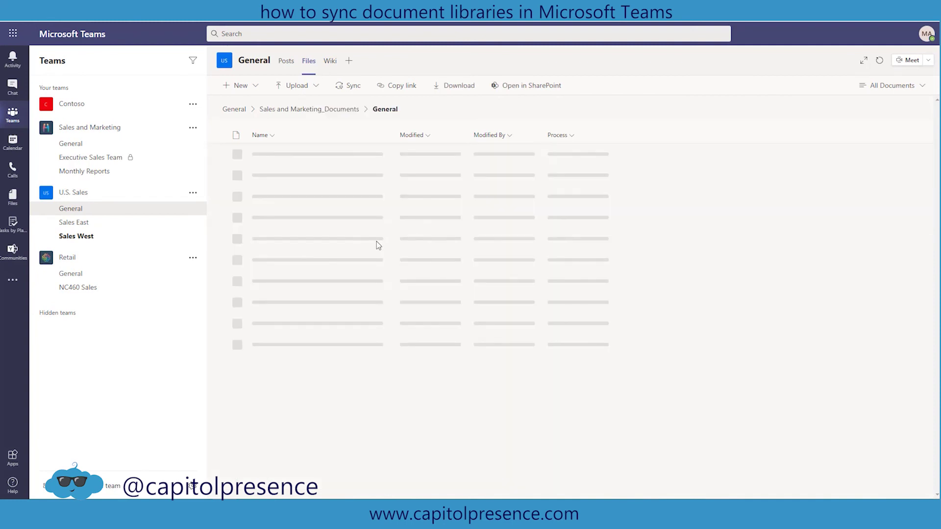
left_click(299, 110)
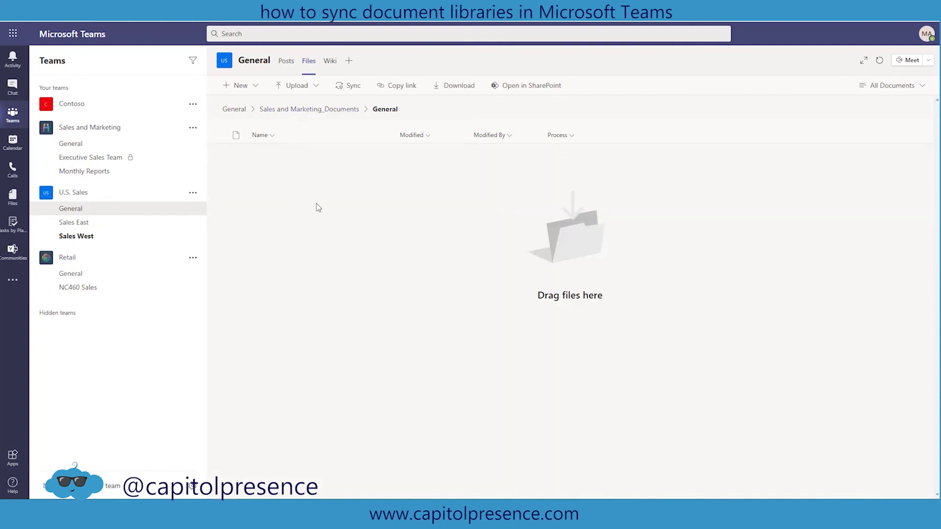
left_click(277, 176)
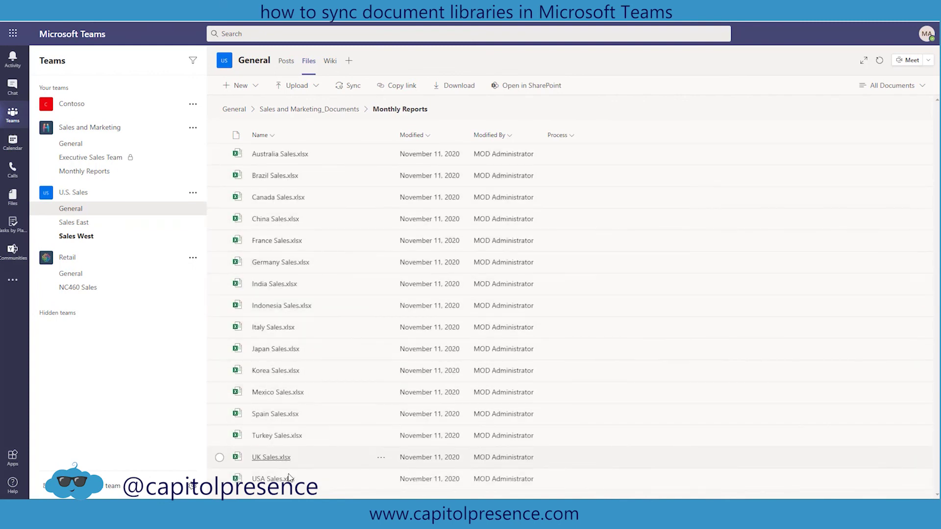
left_click(309, 106)
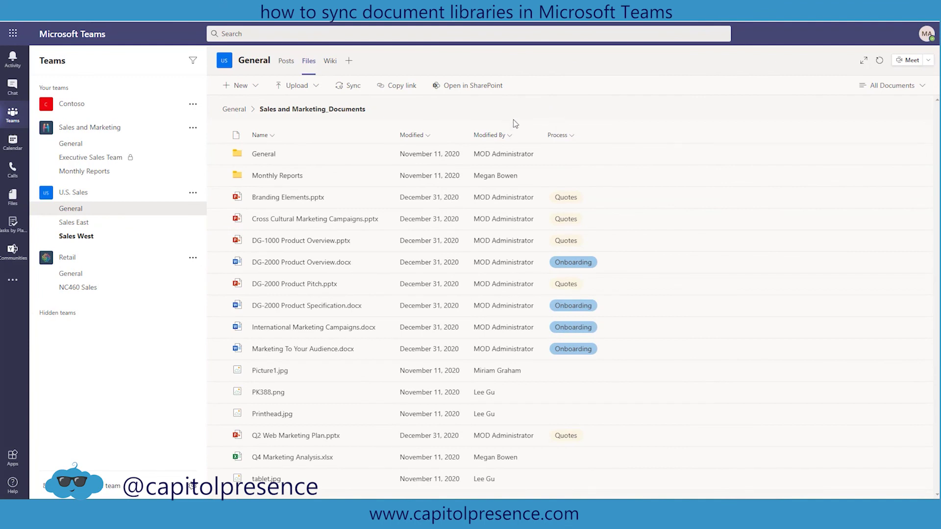
left_click(234, 109)
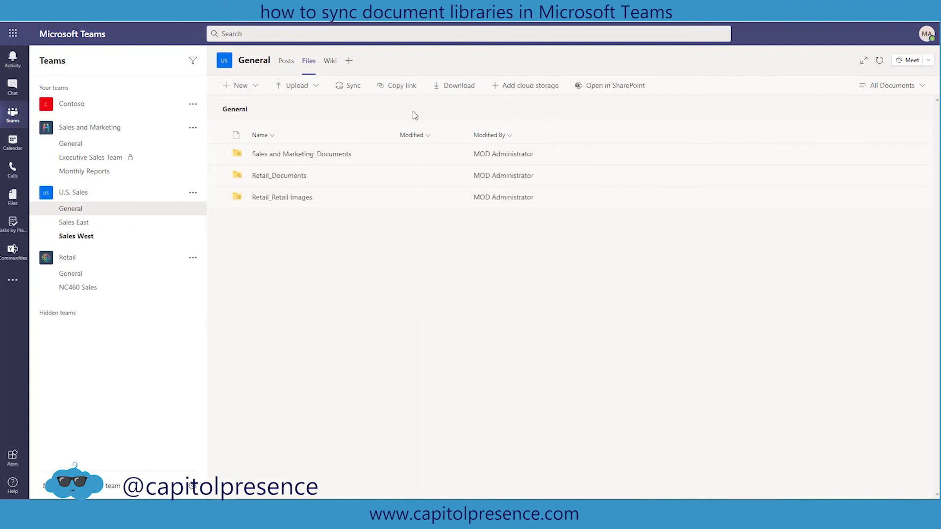